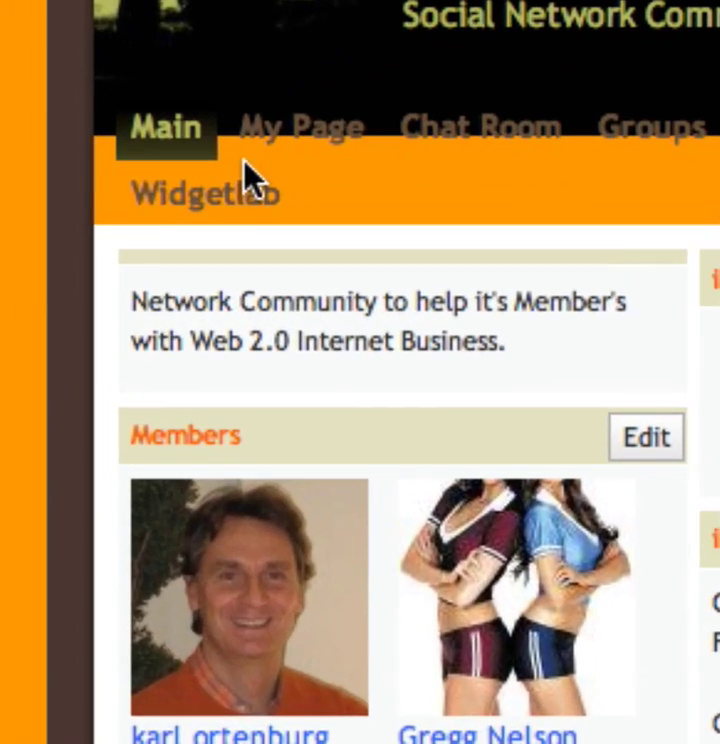
Open the WidgetLaboratory admin area and its custom Pages Configuration list.
click(217, 195)
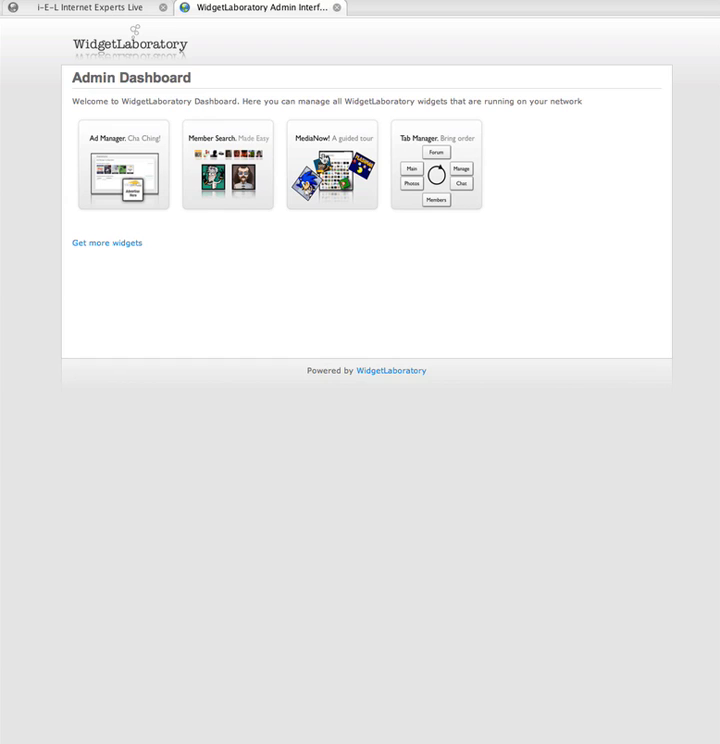
click(327, 158)
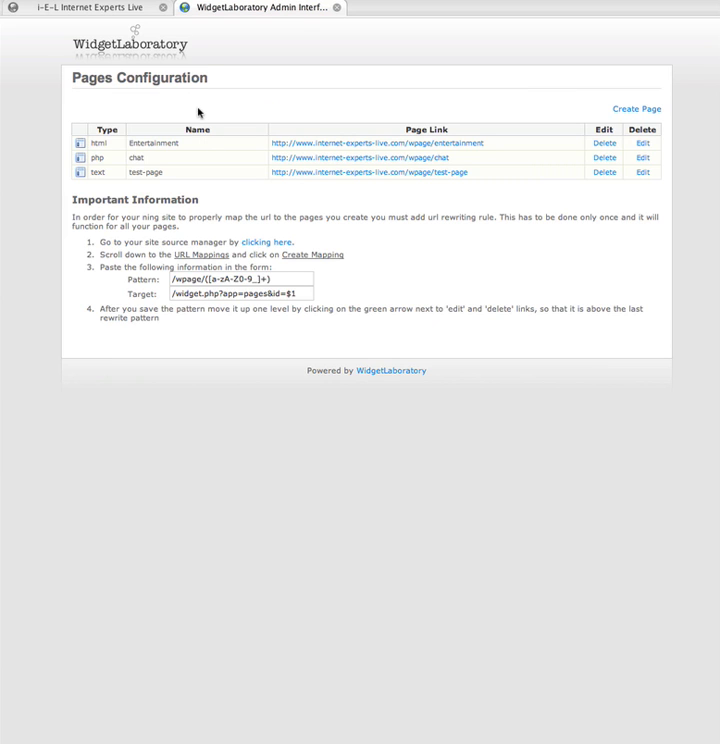
Start a new custom page named Entertainment.
click(627, 109)
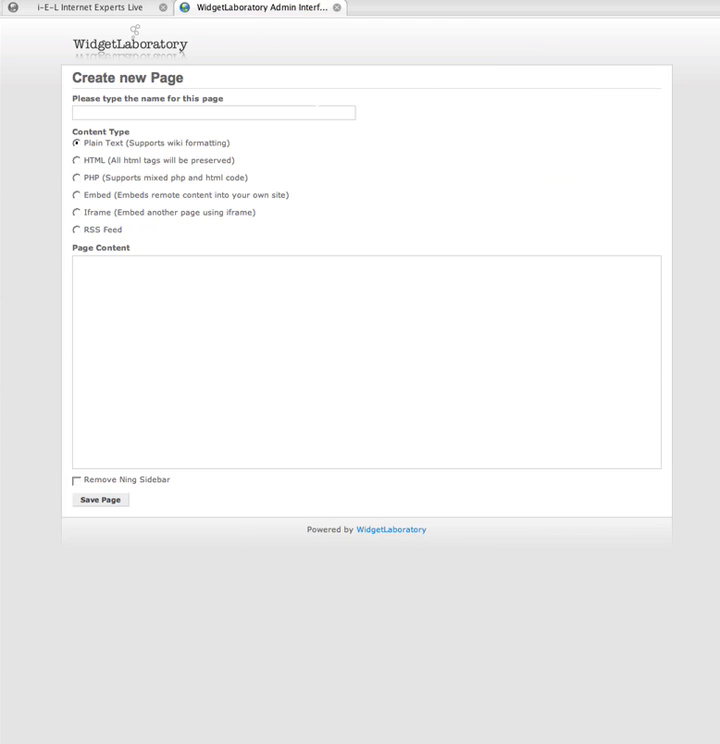
click(182, 113)
text(Enter)
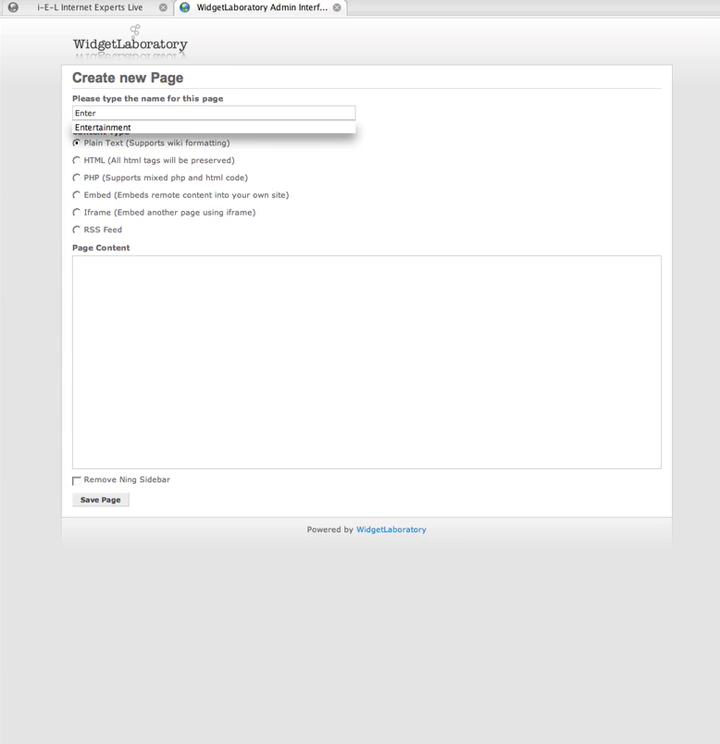
key(Down)
key(Return)
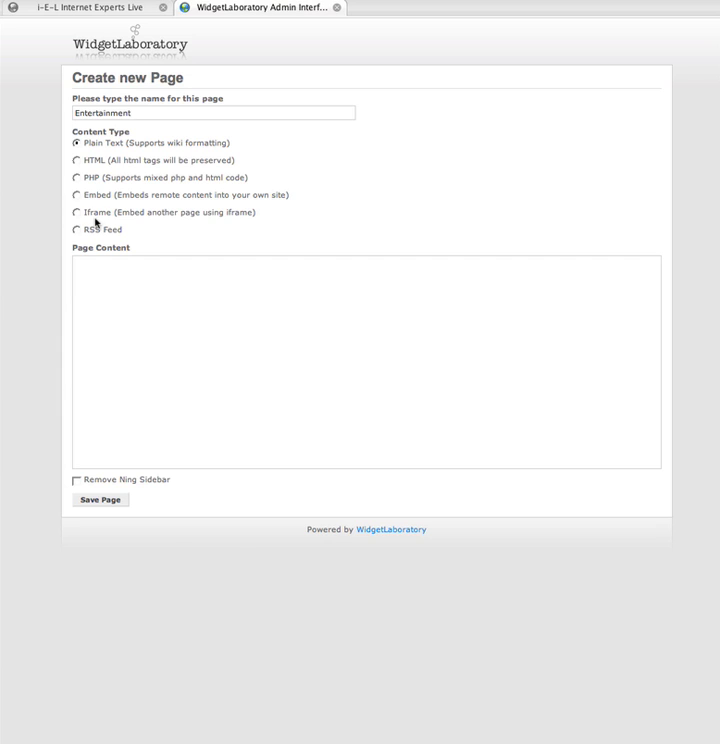
Set the page type to HTML, paste the Arcade and Ning link line, and return to i-E-L.
click(76, 160)
click(151, 280)
text(<h1><a href="/arcade">Arcade</a> | <a href="http://Ning.com">Ning</a></h1>)
click(177, 305)
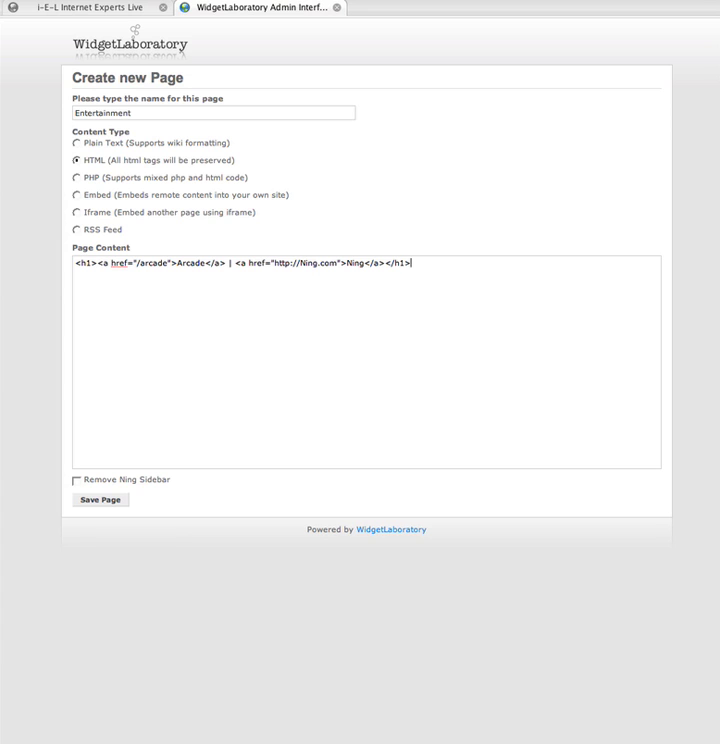
key(ctrl+shift+Tab)
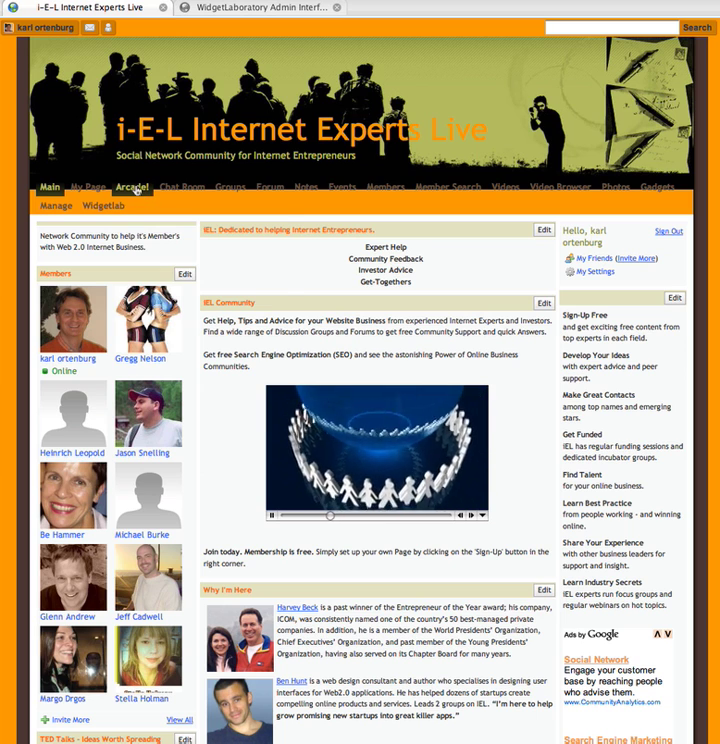
Copy the Arcade! tab's link address and select the /arcade target in the page code.
right_click(139, 190)
click(171, 270)
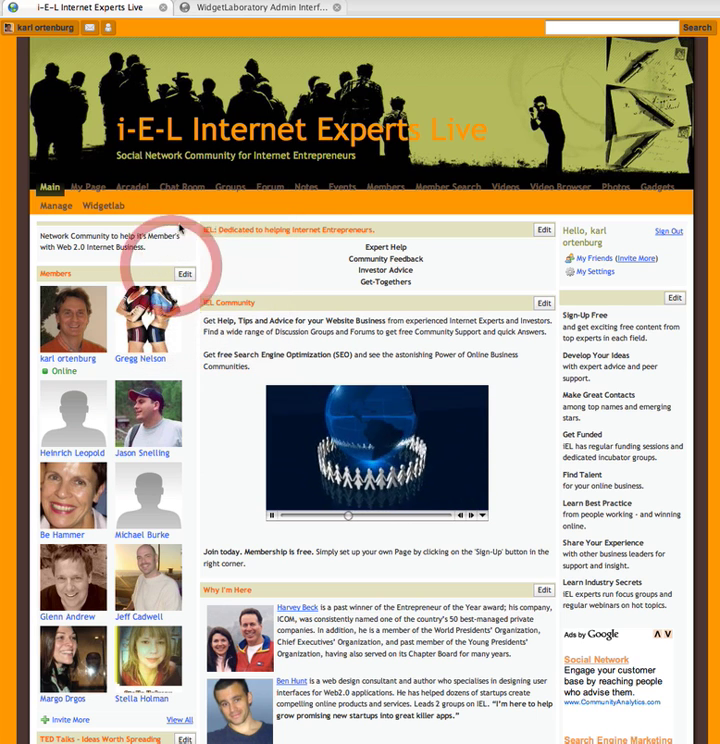
click(256, 12)
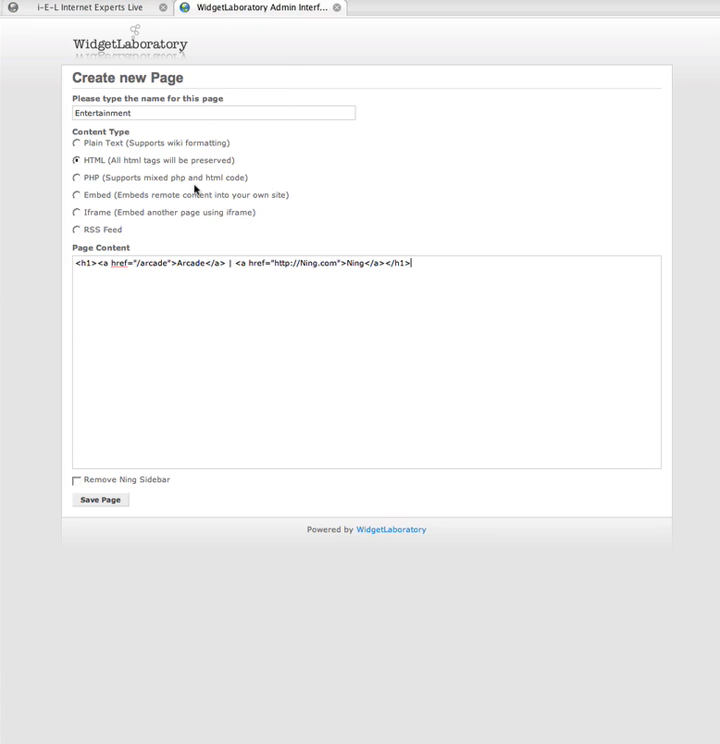
click(411, 263)
drag(138, 265, 164, 263)
Paste the full Arcade URL over /arcade, undo it, and enable Remove Ning Sidebar.
click(143, 266)
shift+click(138, 262)
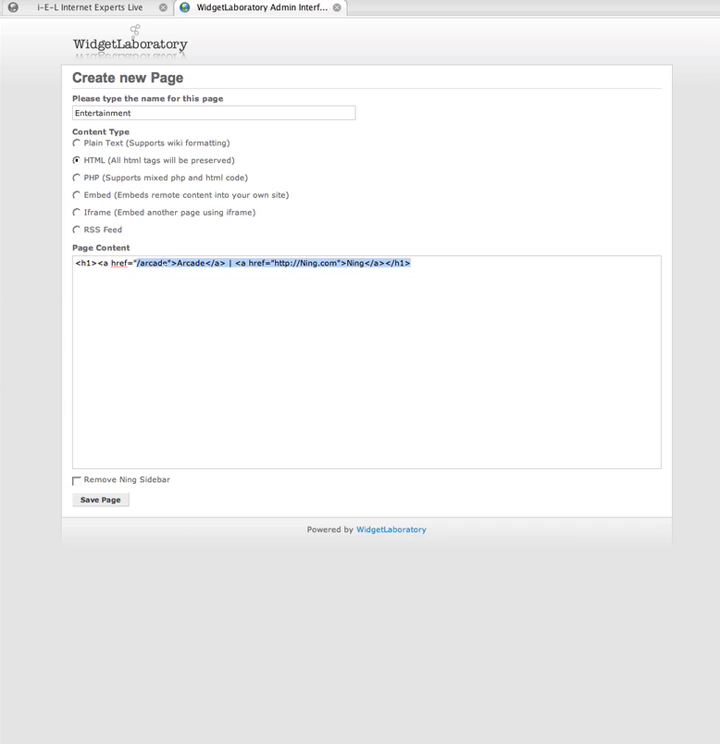
drag(138, 262, 167, 264)
key(super+v)
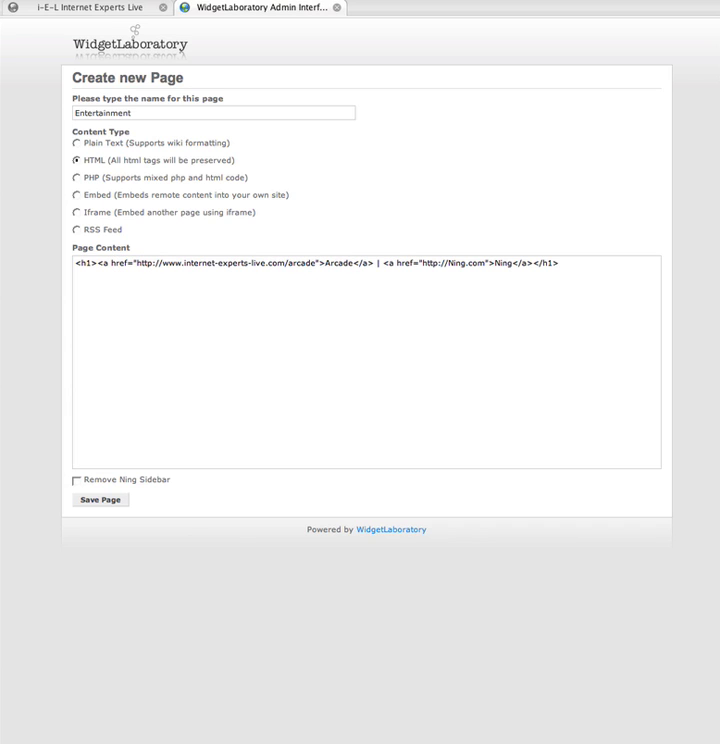
key(super+z)
click(411, 263)
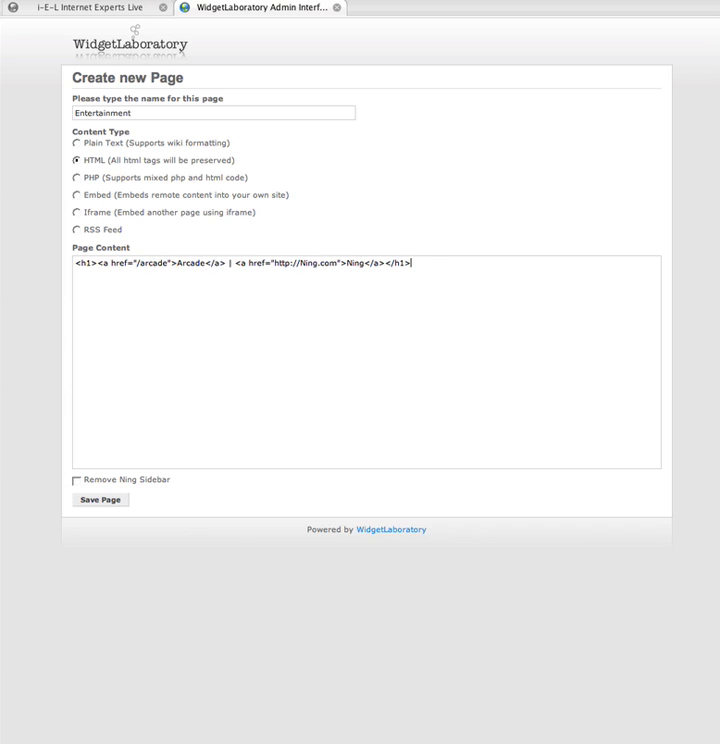
click(77, 483)
Save the Entertainment page and test its Arcade and Ning links, returning after each.
click(85, 500)
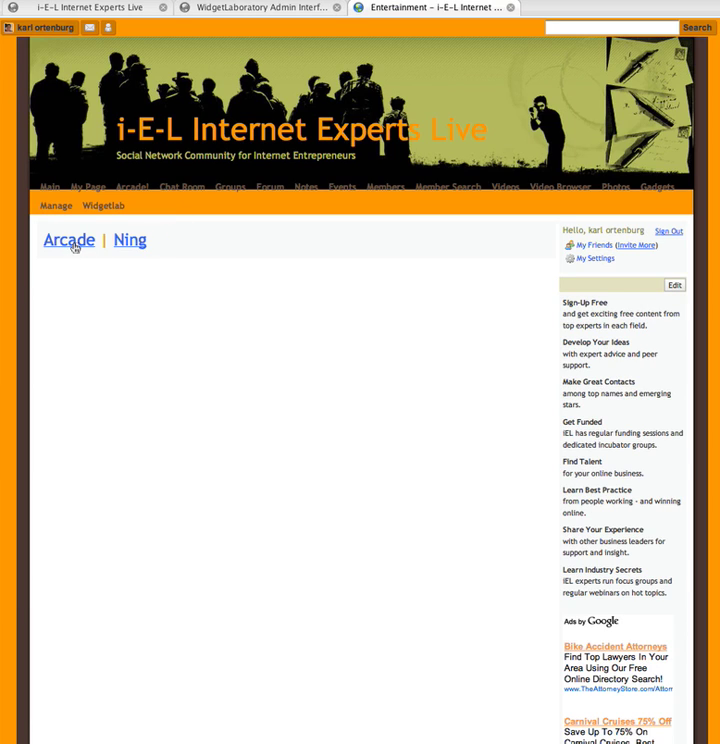
click(73, 245)
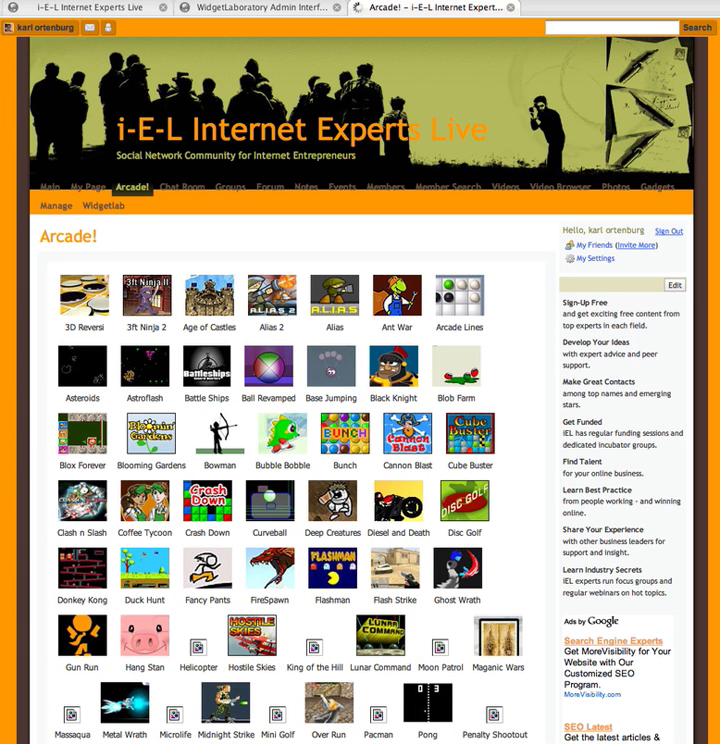
click(10, 4)
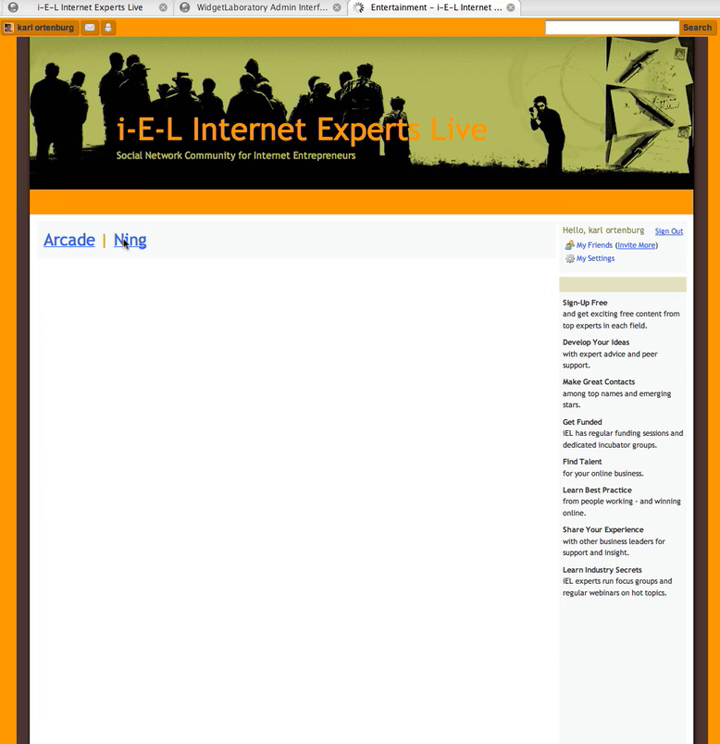
click(124, 243)
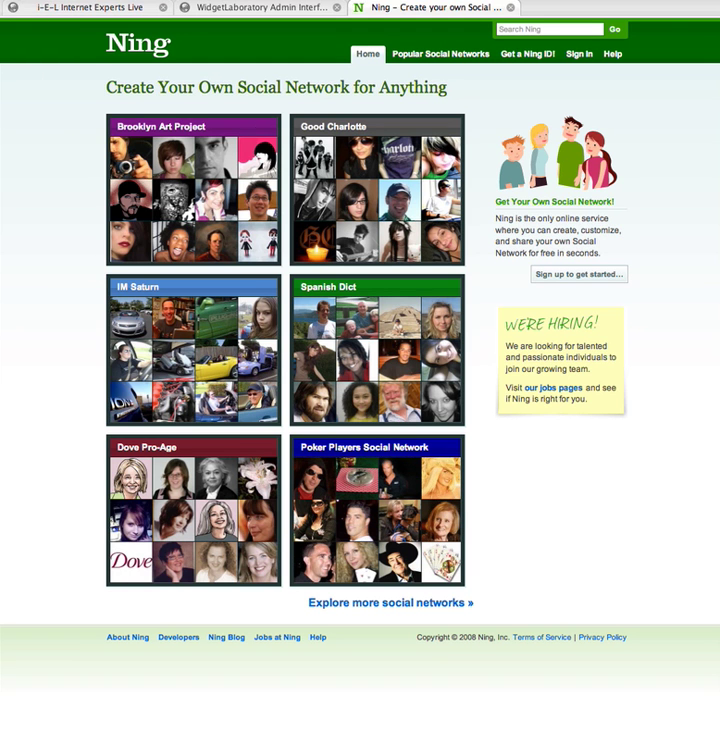
click(10, 4)
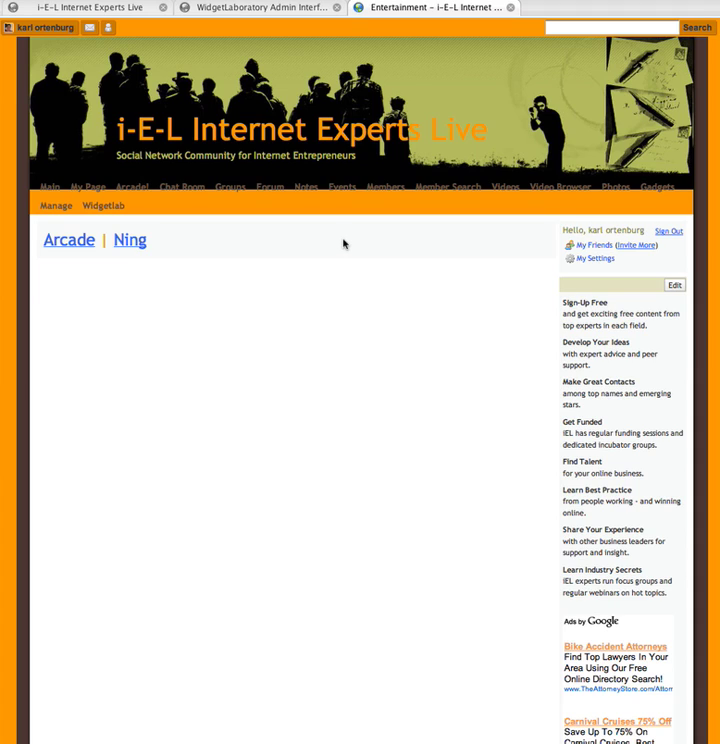
Edit the Entertainment page and add <ul> and </ul> tags above the link code.
click(290, 10)
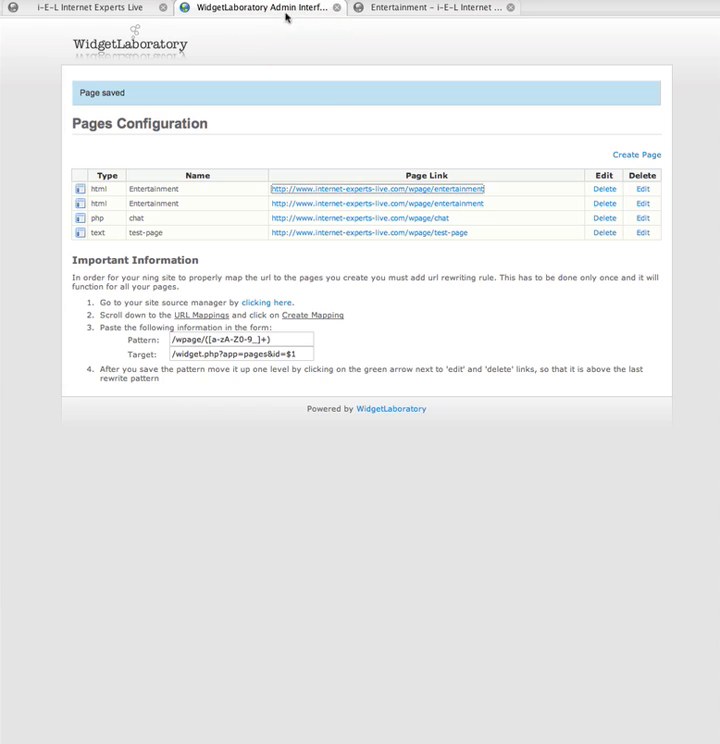
click(642, 189)
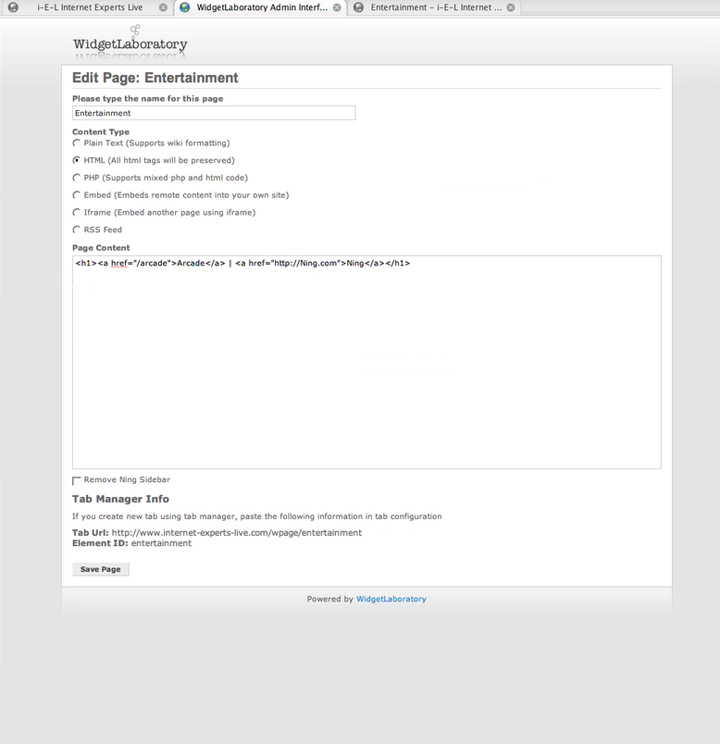
click(75, 268)
key(Return)
key(Up)
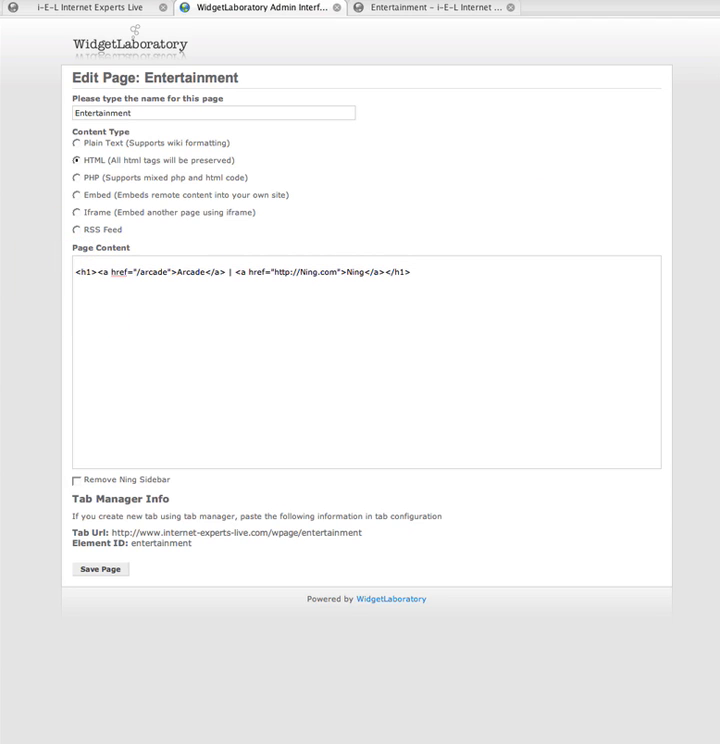
text(<ul>)
key(Return)
key(Return)
key(Up)
text(<)
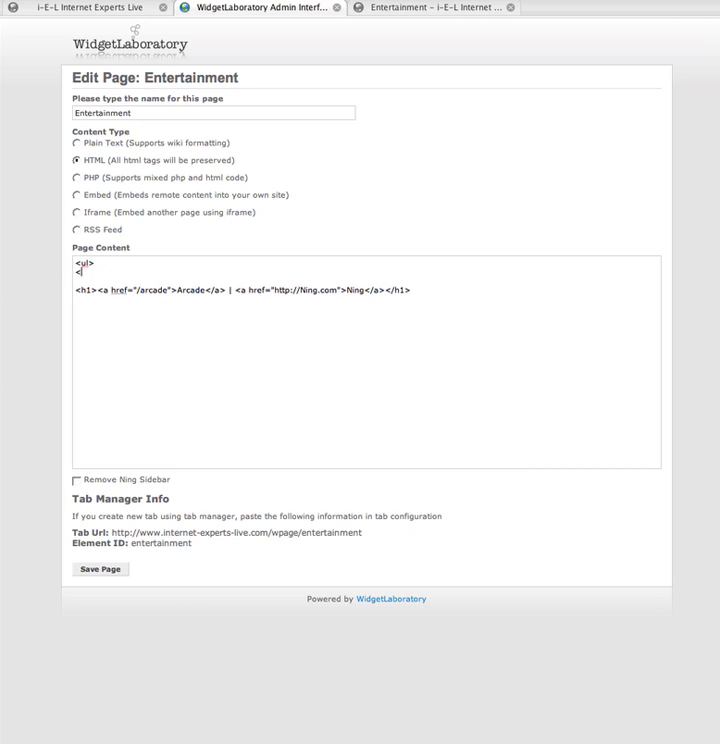
text(/ul>)
key(Up)
key(Return)
key(Return)
key(Down)
key(Down)
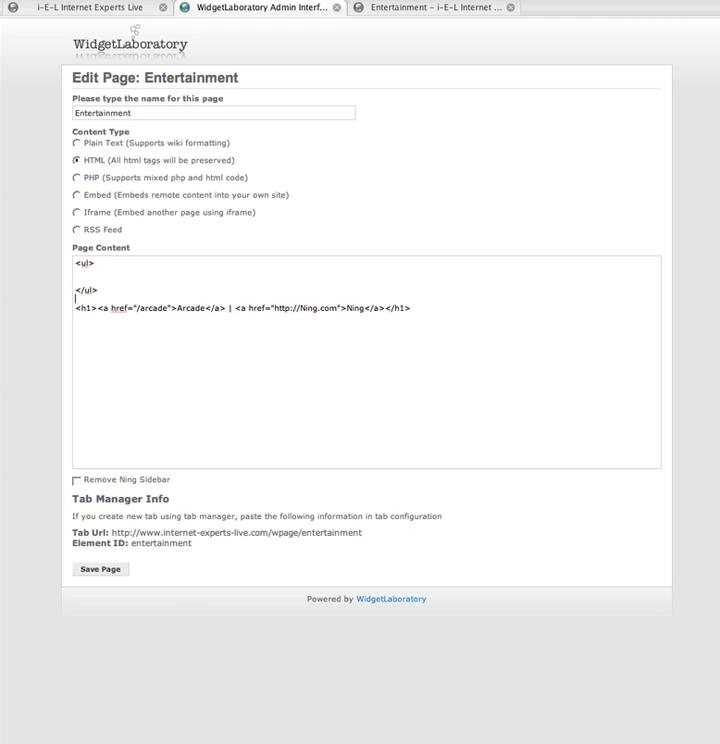
Remove the opening <h1>, move the Arcade link into the list, and wrap it in <li></li>.
key(shift+Right)
key(shift+Right)
key(shift+Right)
key(shift+Right)
key(Delete)
key(shift+Right)
key(shift+Right)
key(shift+Right)
key(shift+Right)
key(shift+Right)
key(shift+Right)
key(shift+Right)
key(shift+Right)
key(shift+Right)
key(shift+Right)
key(shift+Right)
key(shift+Right)
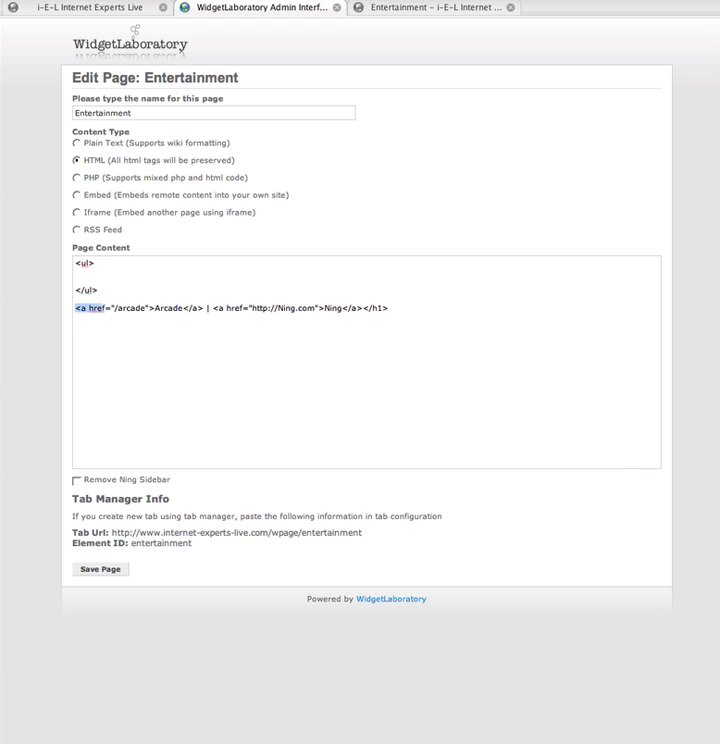
key(shift+Right)
key(shift+Right)
key(shift+Right)
key(shift+Right)
key(shift+Right)
key(shift+Right)
key(shift+Right)
key(shift+Right)
key(shift+Right)
key(shift+Right)
key(shift+Right)
key(shift+Right)
key(shift+Right)
key(shift+Right)
key(shift+Right)
key(shift+Right)
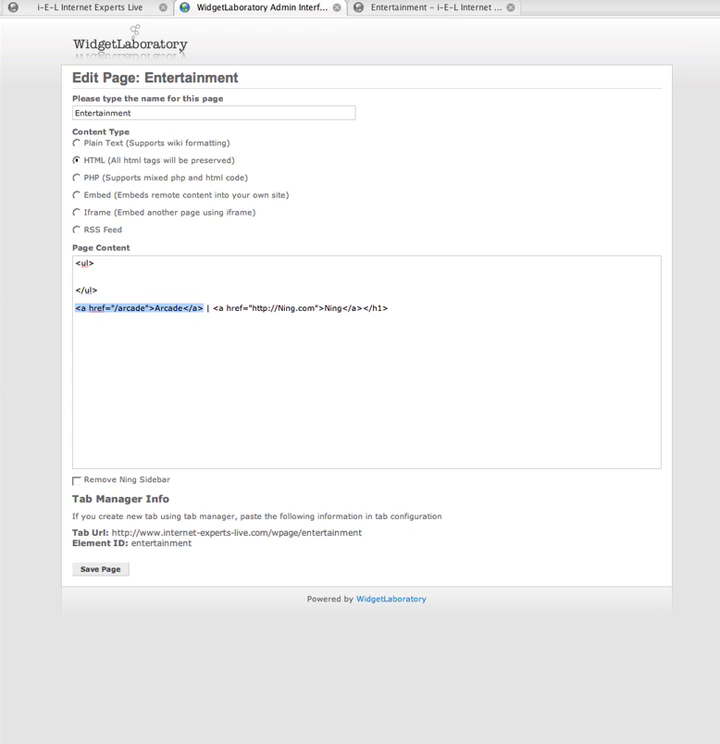
key(ctrl+x)
key(Up)
key(Up)
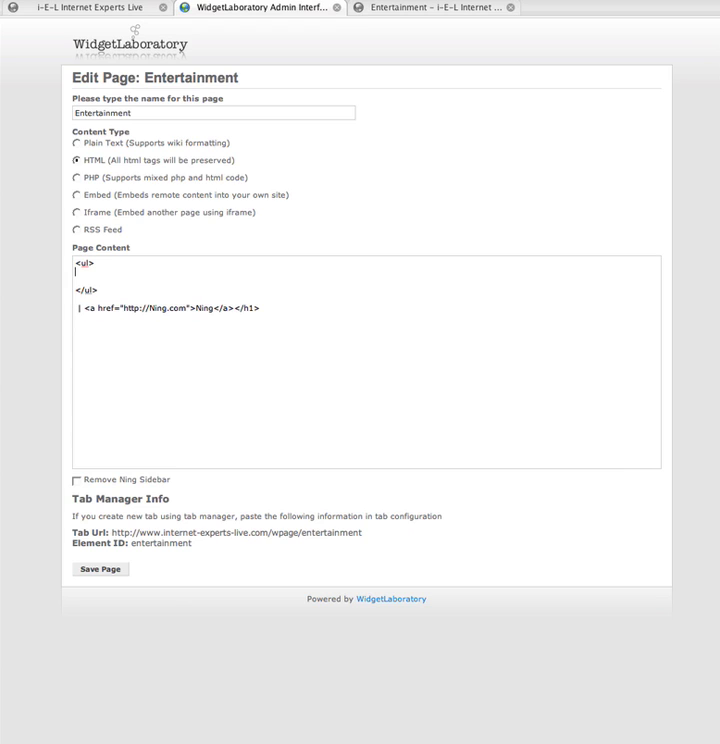
key(ctrl+v)
click(76, 280)
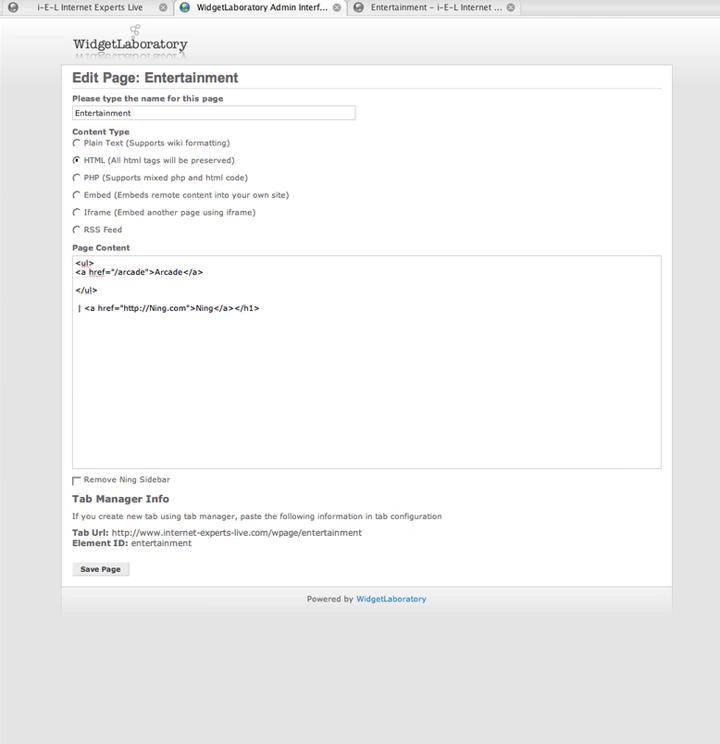
click(73, 269)
text(<)
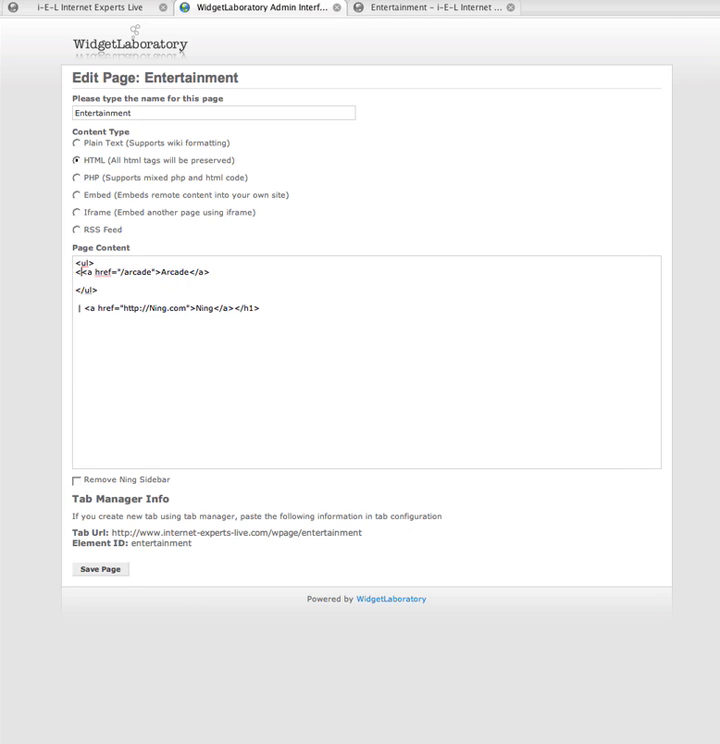
text(li>)
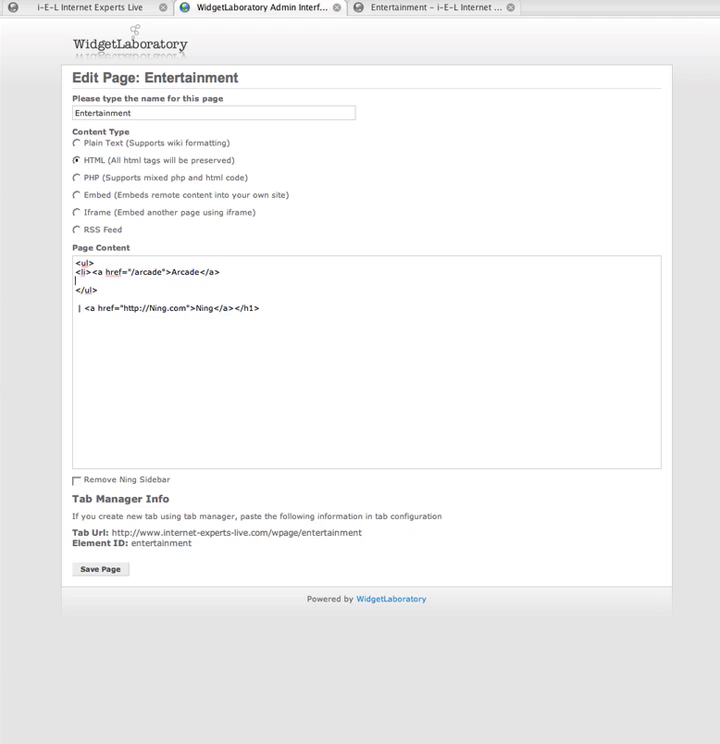
key(End)
text(</)
text(></li>)
Move the Ning link into the list as an <li> item and delete the leftover </h1>.
key(BackSpace)
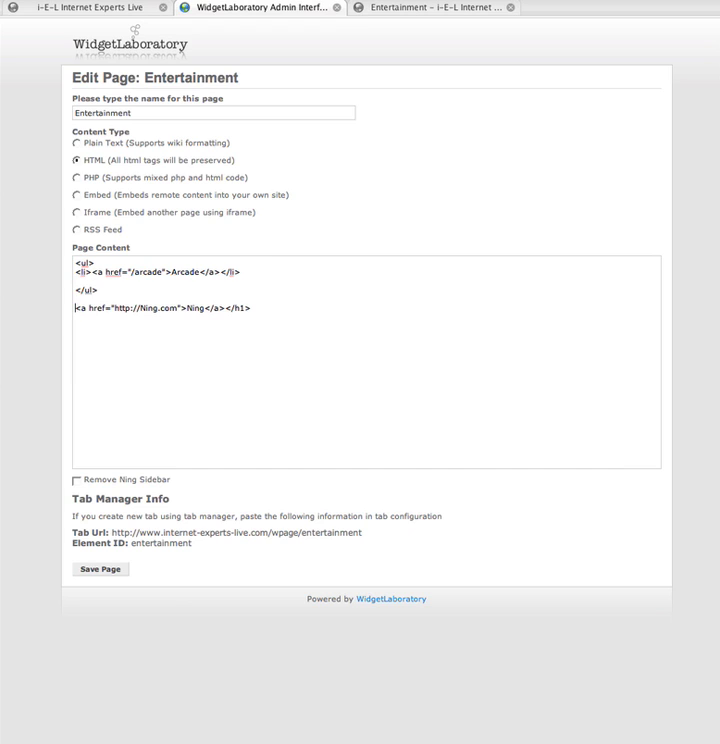
key(shift+Right)
key(shift+Right)
key(shift+Right)
key(shift+Right)
key(shift+Right)
key(shift+Right)
key(shift+Right)
key(shift+Right)
key(shift+Right)
key(shift+Right)
key(shift+Right)
key(shift+Right)
key(shift+Right)
key(shift+Right)
key(shift+Right)
key(shift+Right)
key(shift+Right)
key(shift+Right)
key(shift+Right)
key(shift+Right)
key(shift+Right)
key(shift+Right)
key(shift+Right)
key(shift+Right)
key(shift+Right)
key(shift+Right)
key(shift+Right)
key(shift+Right)
key(shift+Right)
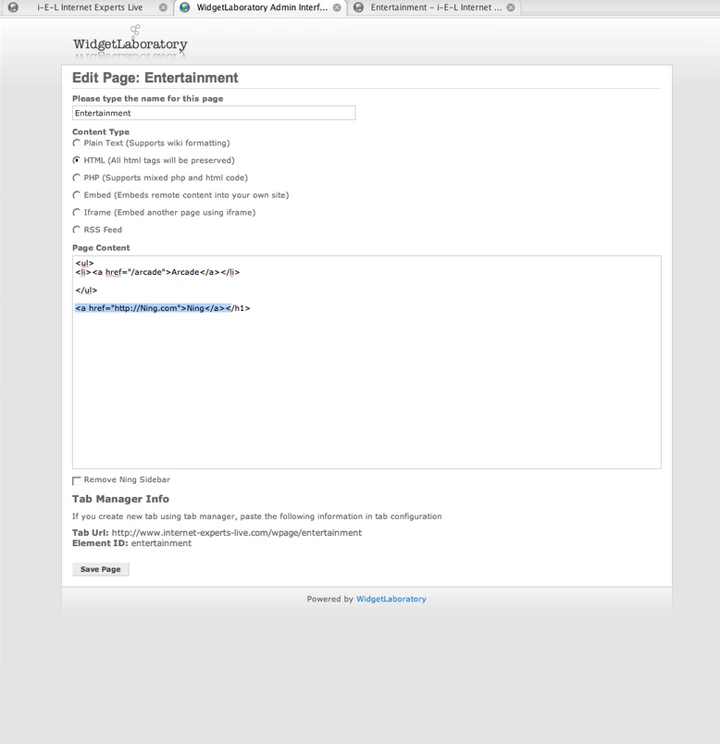
key(BackSpace)
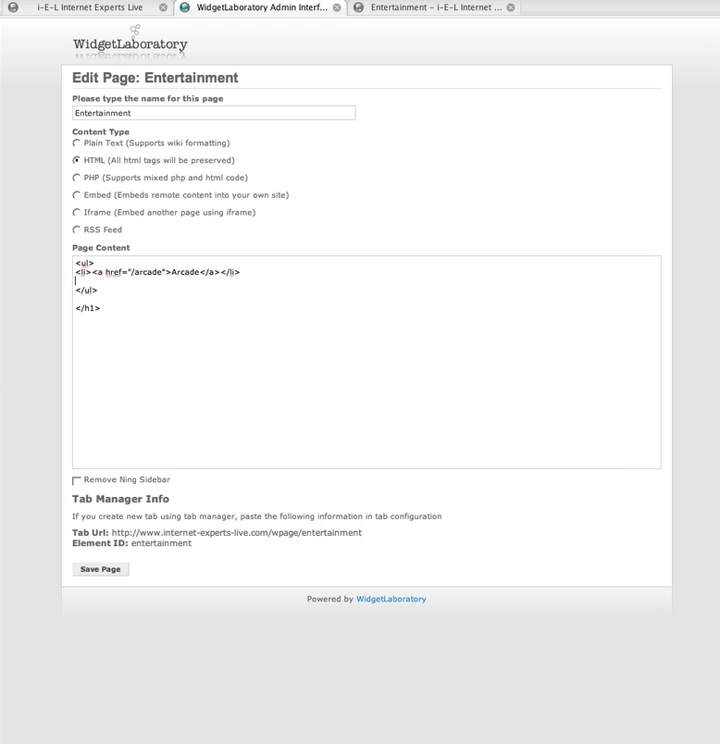
key(super+v)
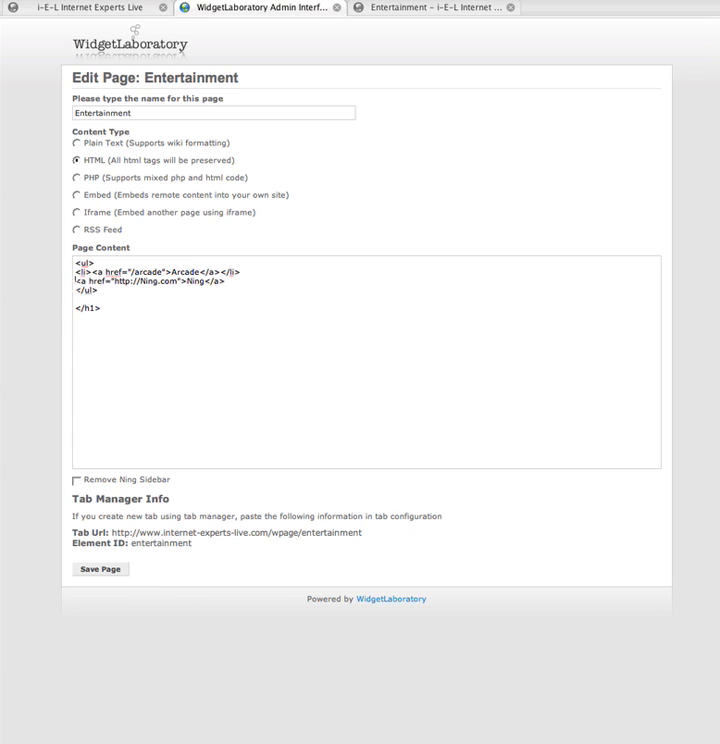
click(75, 282)
text(<li>)
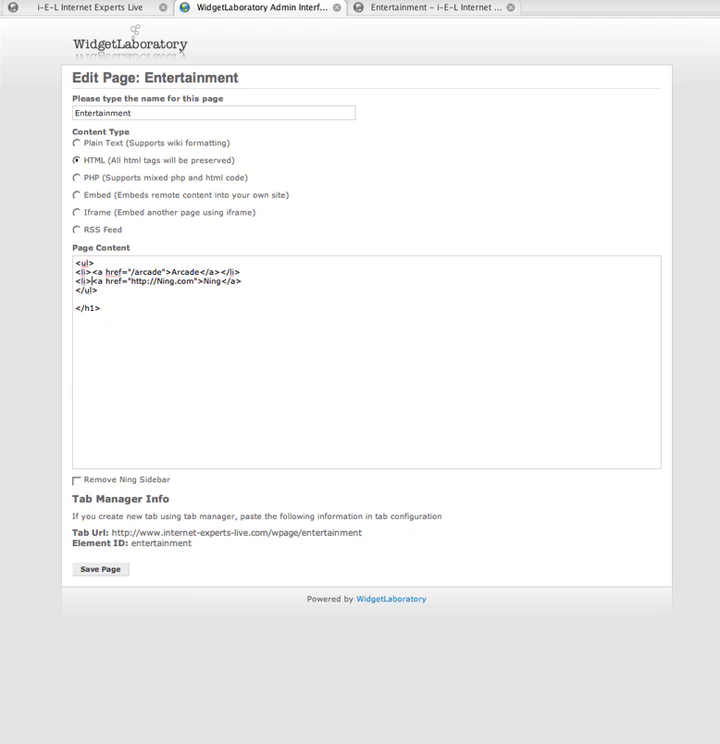
click(255, 279)
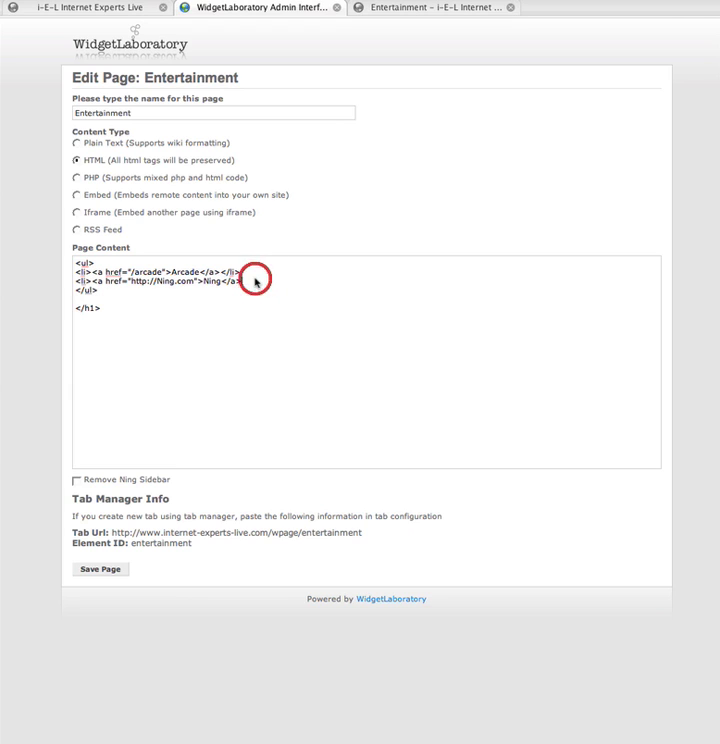
key(BackSpace)
key(BackSpace)
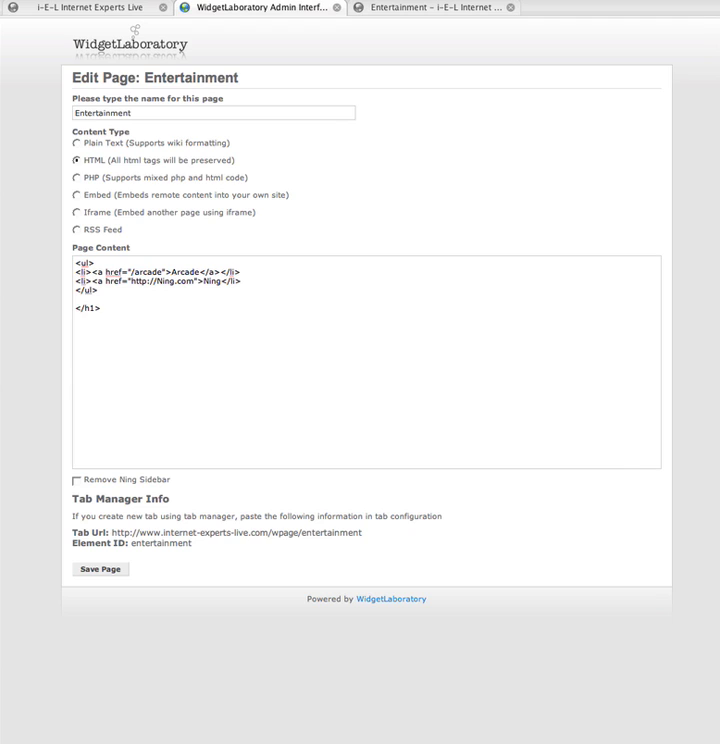
drag(126, 309, 71, 304)
key(BackSpace)
key(BackSpace)
key(BackSpace)
Insert a blank line above the <ul> list and another position below it.
click(72, 262)
key(Return)
key(Up)
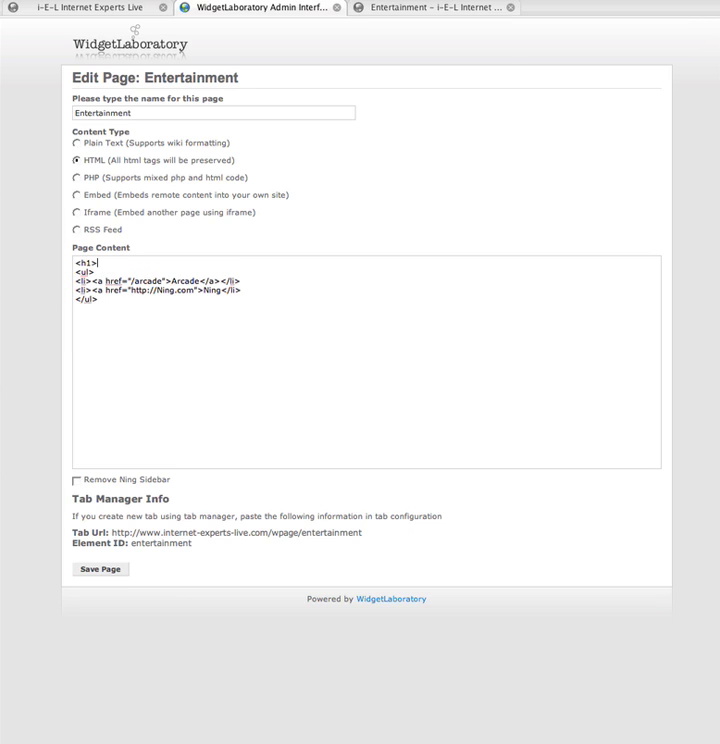
click(151, 314)
Save the Entertainment page and view it in a new tab.
click(97, 569)
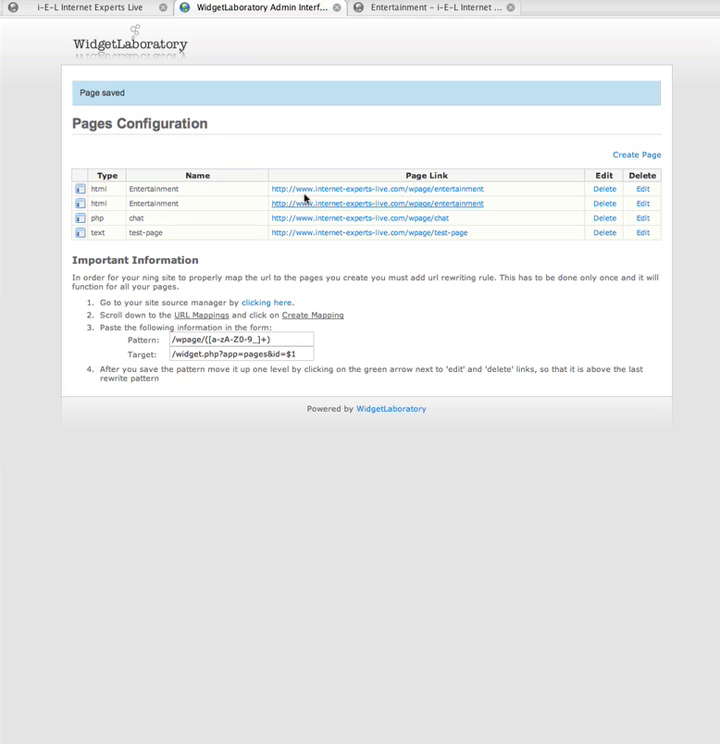
click(306, 190)
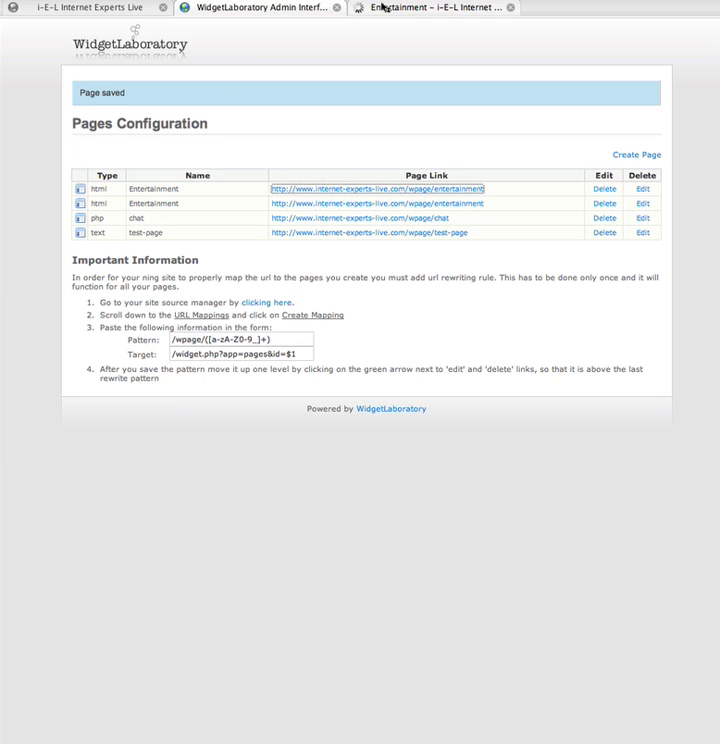
click(382, 8)
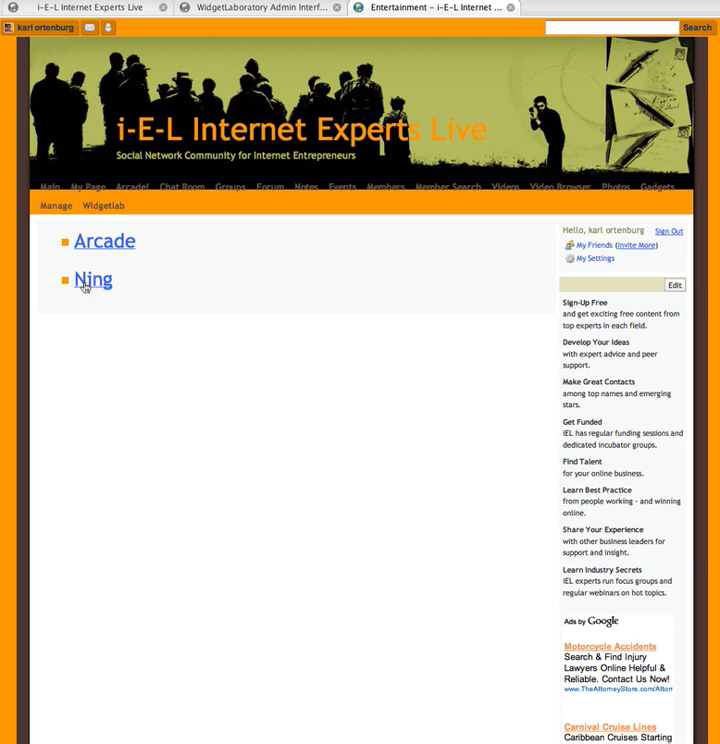
Follow the Arcade and Ning links, returning to the Entertainment page after each.
click(95, 242)
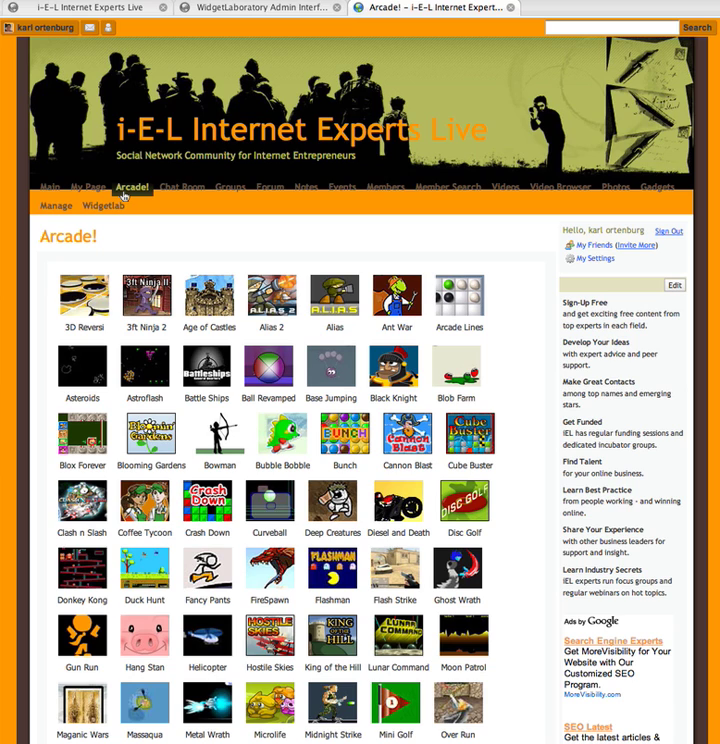
click(125, 192)
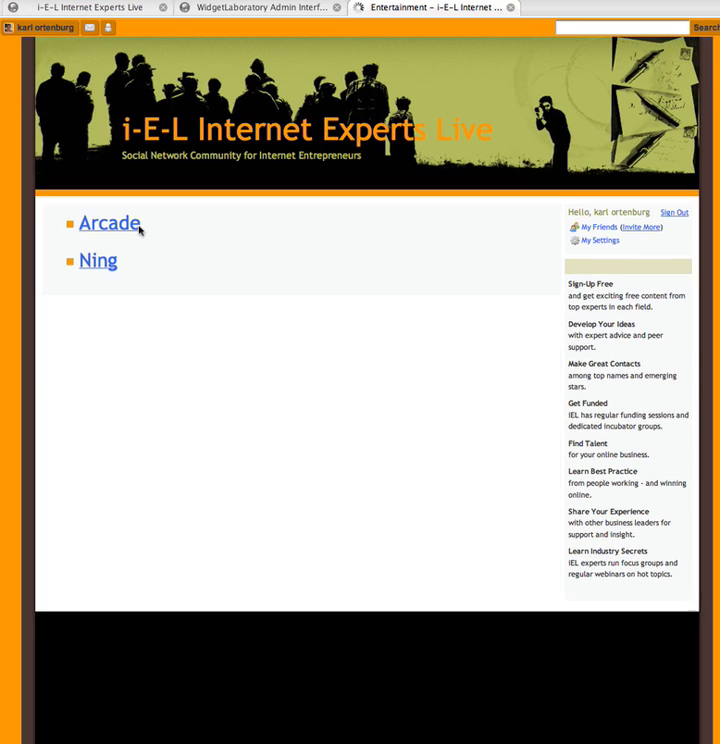
click(100, 284)
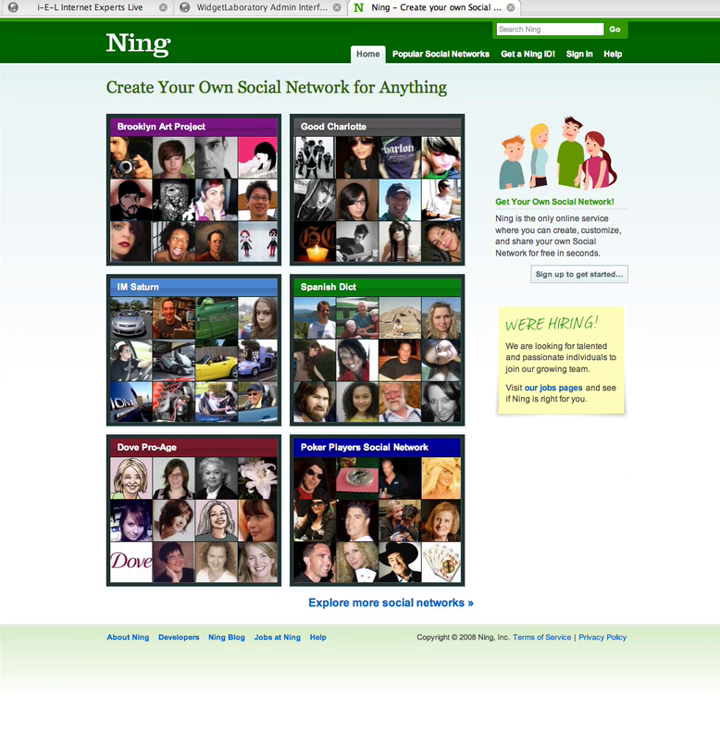
click(12, 2)
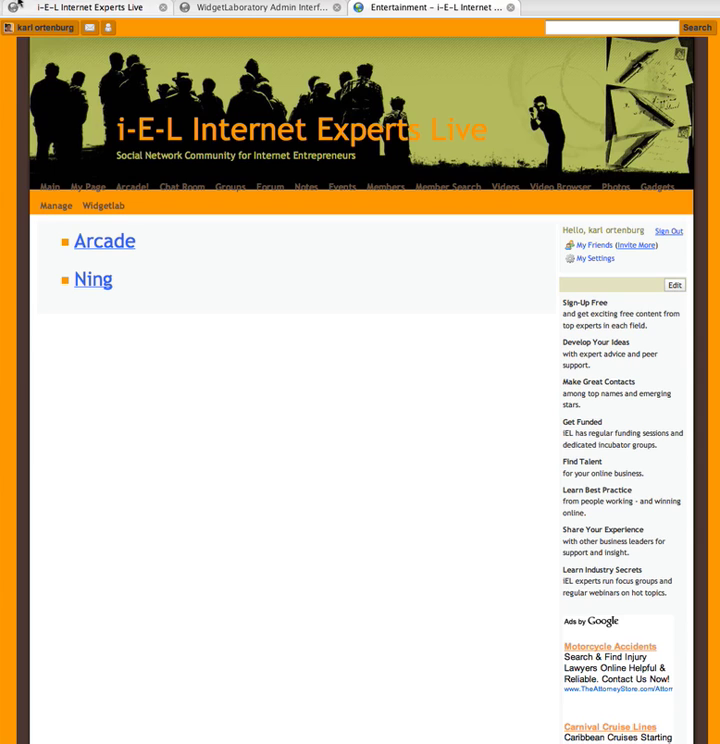
Add target="new" to the Ning link tag in the Entertainment page code and save.
click(285, 9)
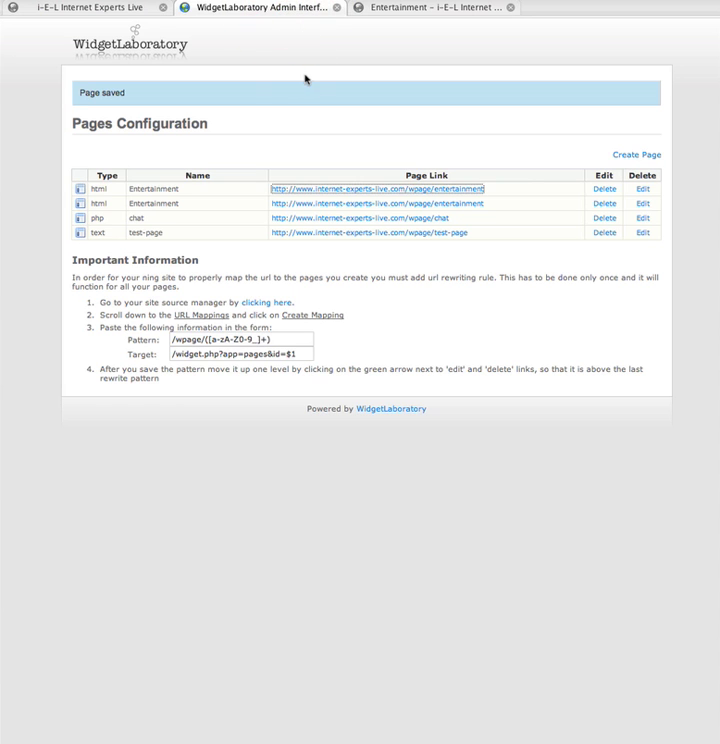
click(641, 190)
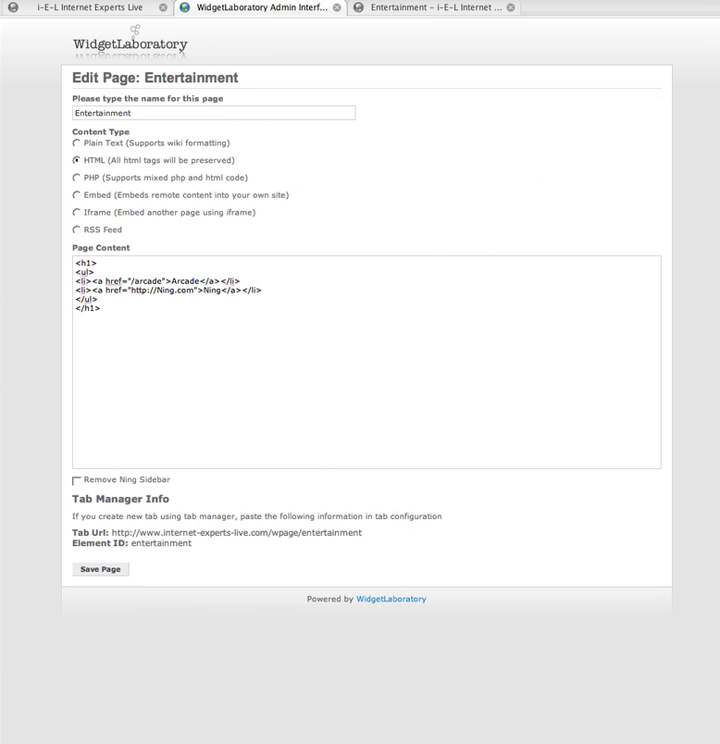
click(220, 291)
click(196, 291)
text(target="n)
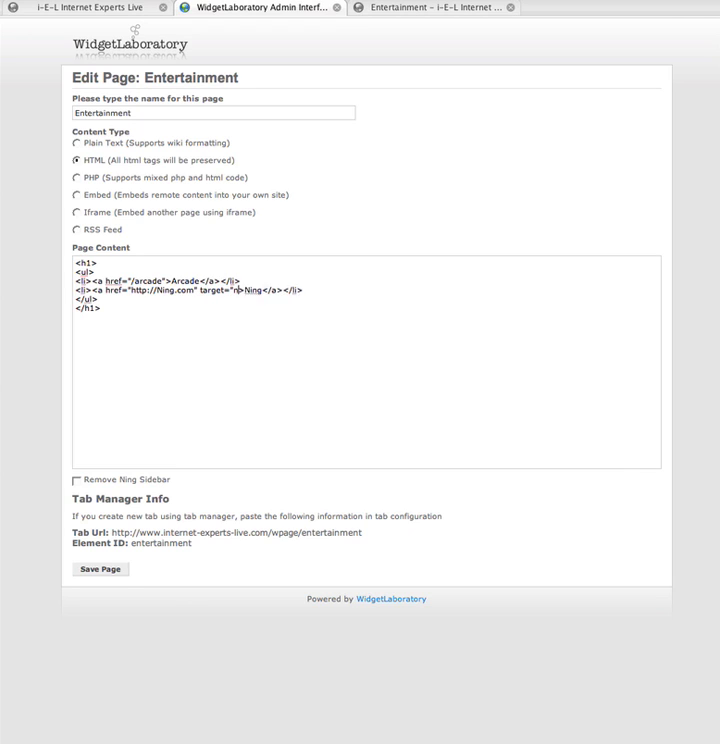
text(ew")
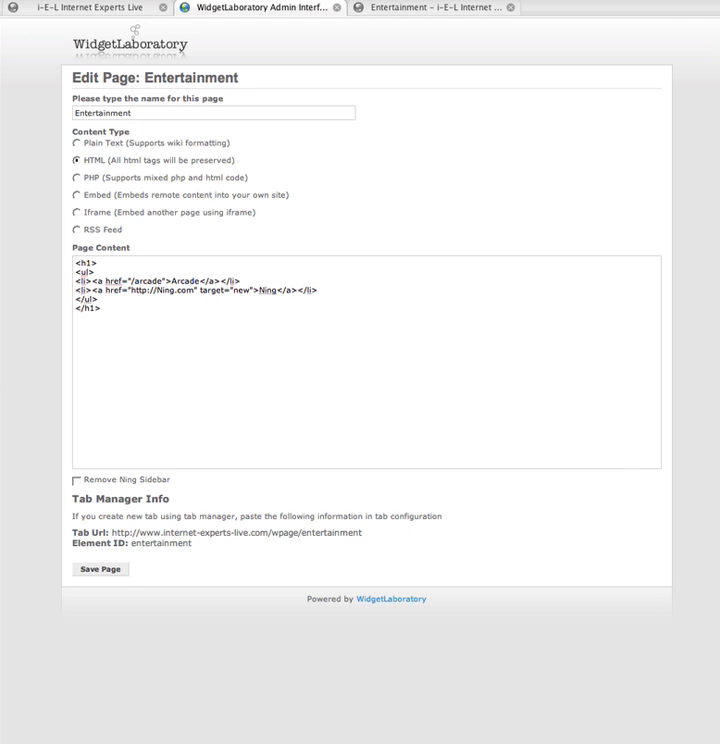
click(80, 569)
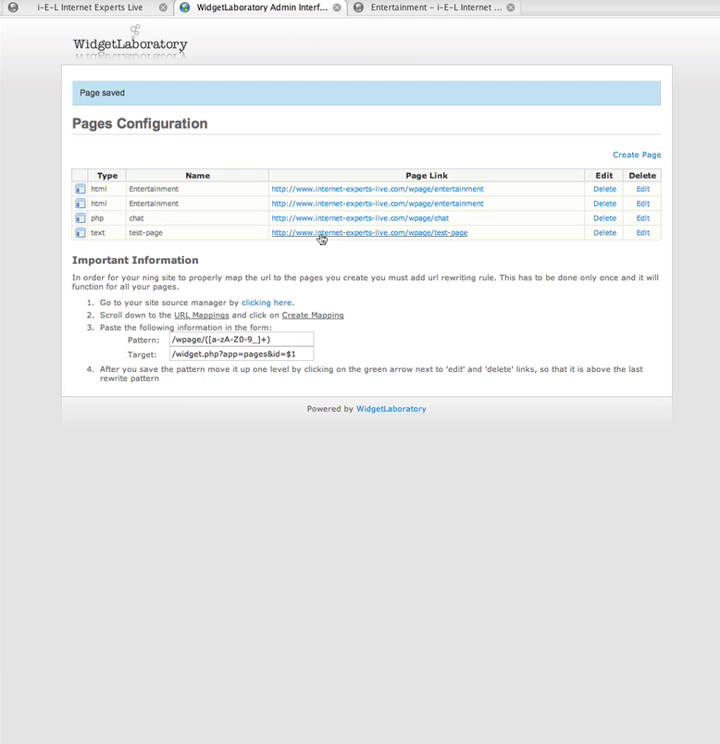
Open the Entertainment page in its own tab and follow the Ning link.
click(325, 189)
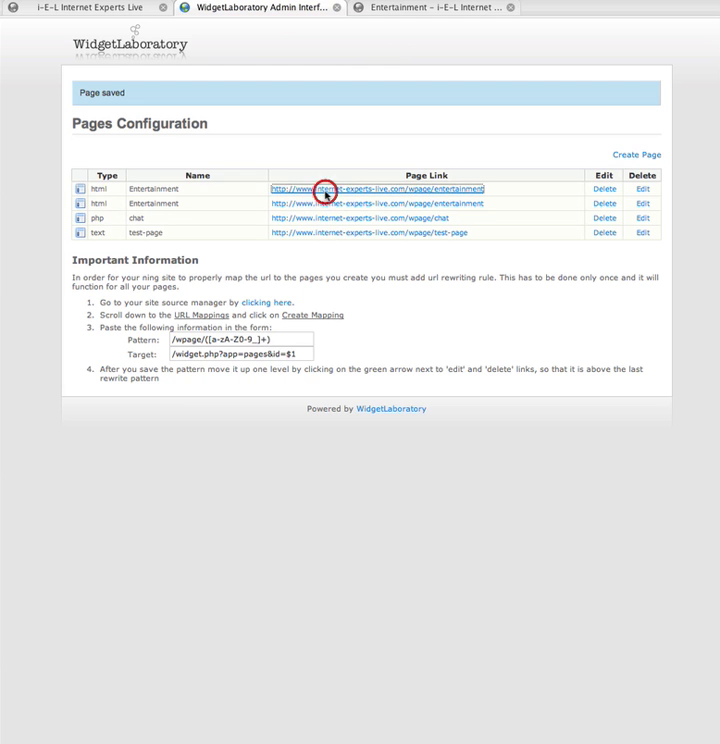
click(388, 13)
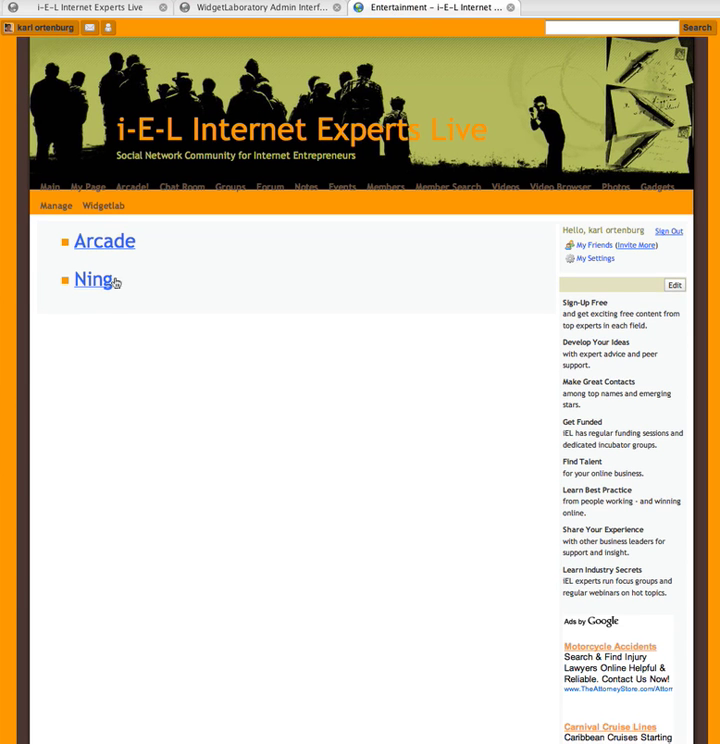
click(99, 284)
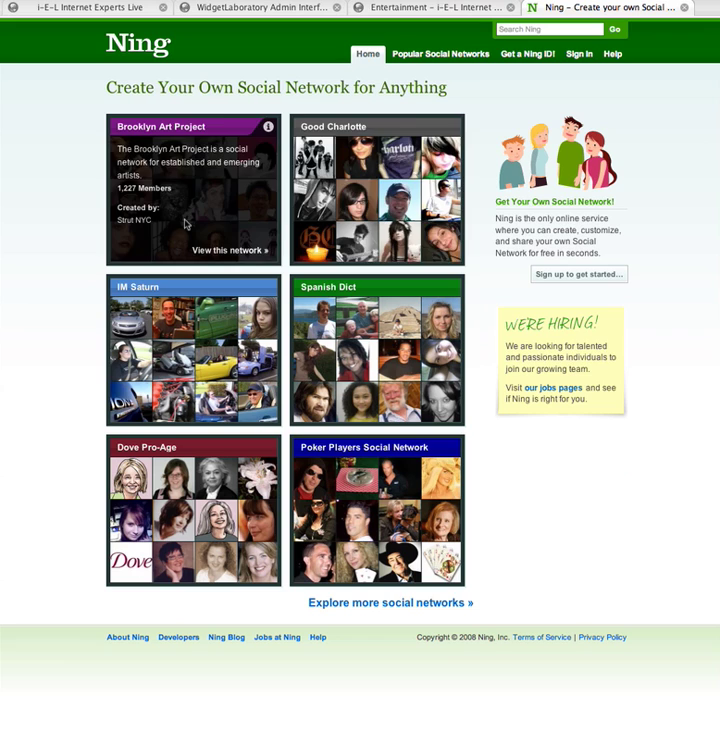